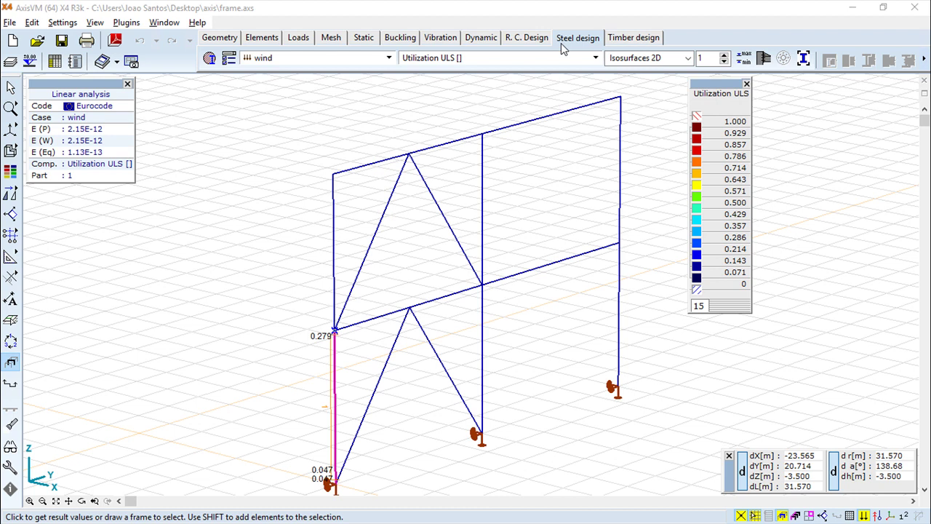
Open the steel design parameters for the selected lower column and set the design approach to Elastic design.
{"action": "left_click", "coordinate": [210, 59]}
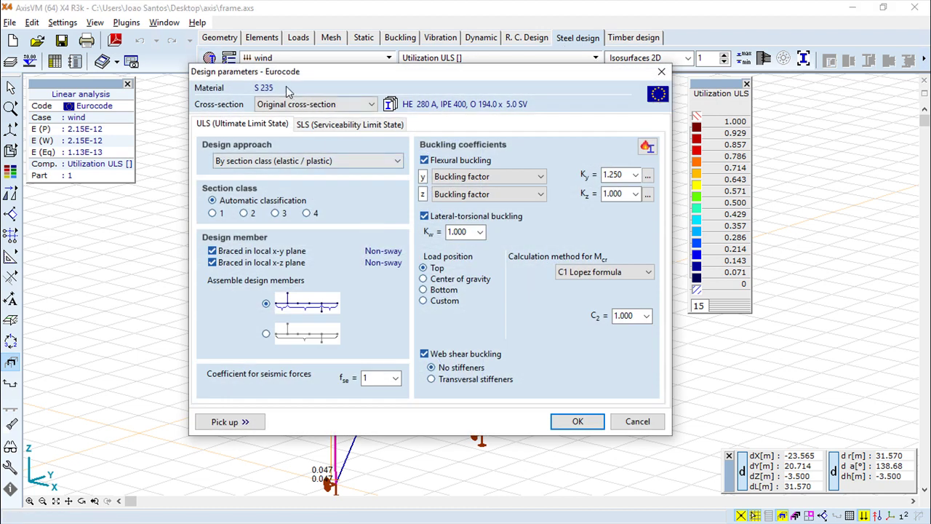
{"action": "left_click", "coordinate": [372, 106]}
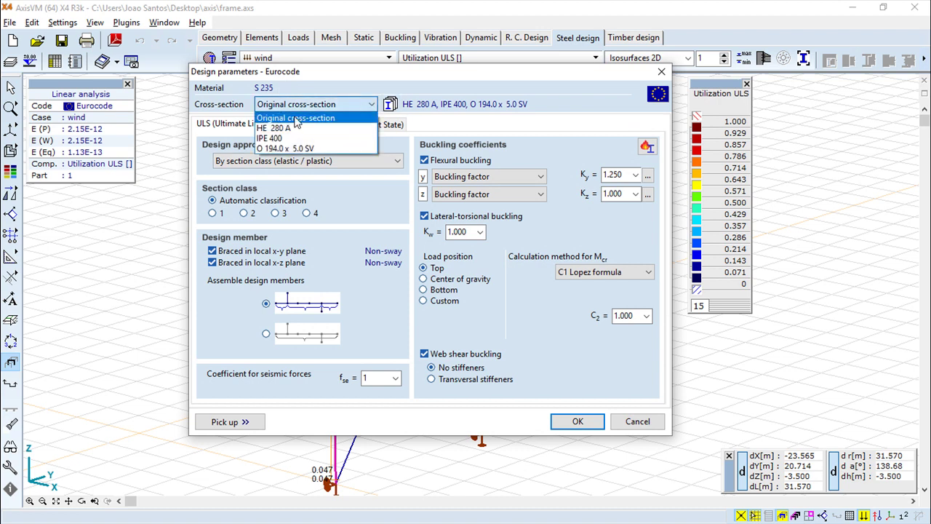
{"action": "left_click", "coordinate": [419, 75]}
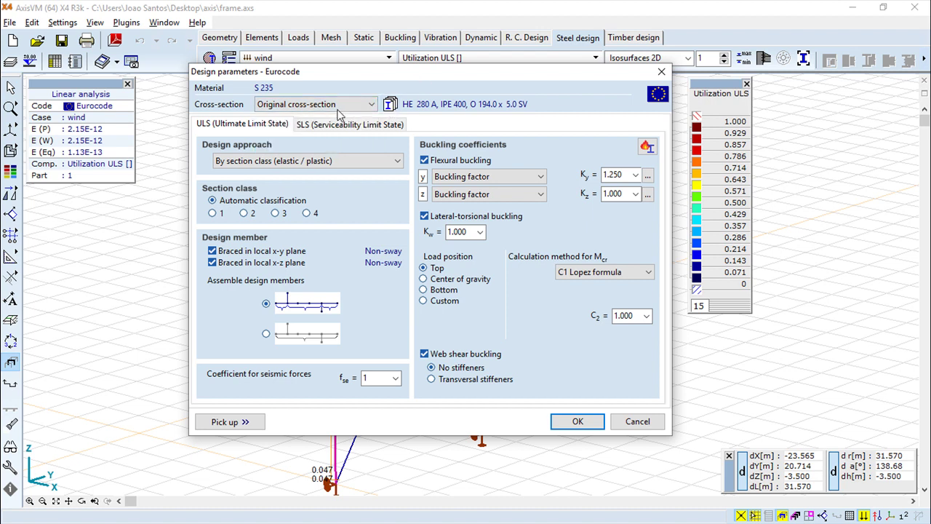
{"action": "left_click", "coordinate": [325, 129]}
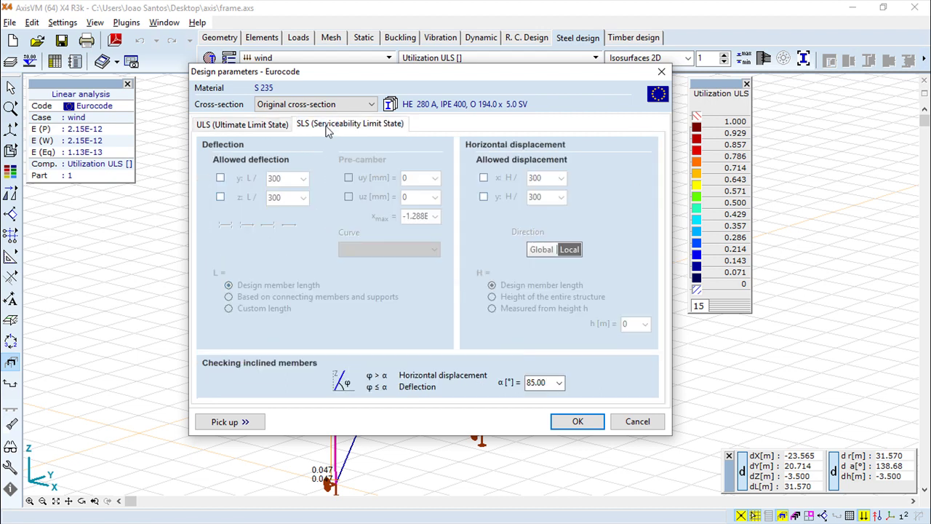
{"action": "left_click", "coordinate": [267, 126]}
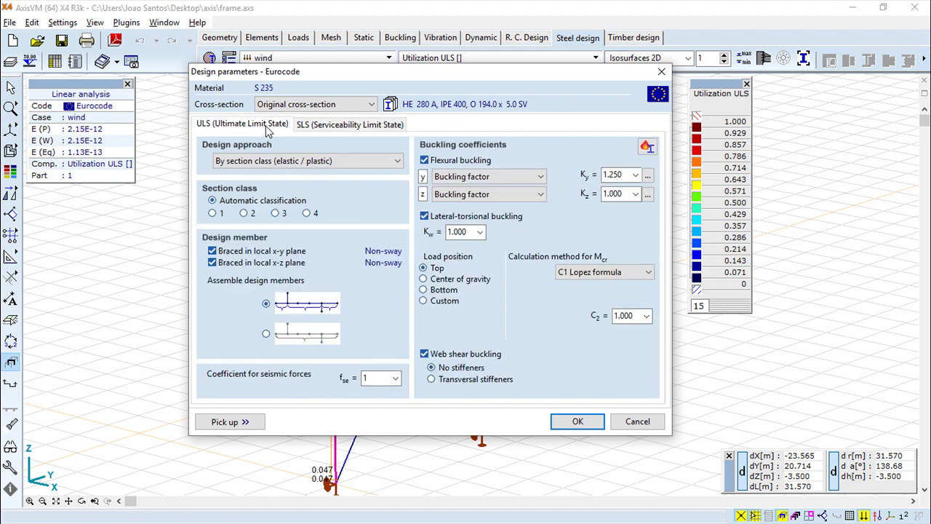
{"action": "left_click", "coordinate": [397, 162]}
{"action": "left_click", "coordinate": [260, 186]}
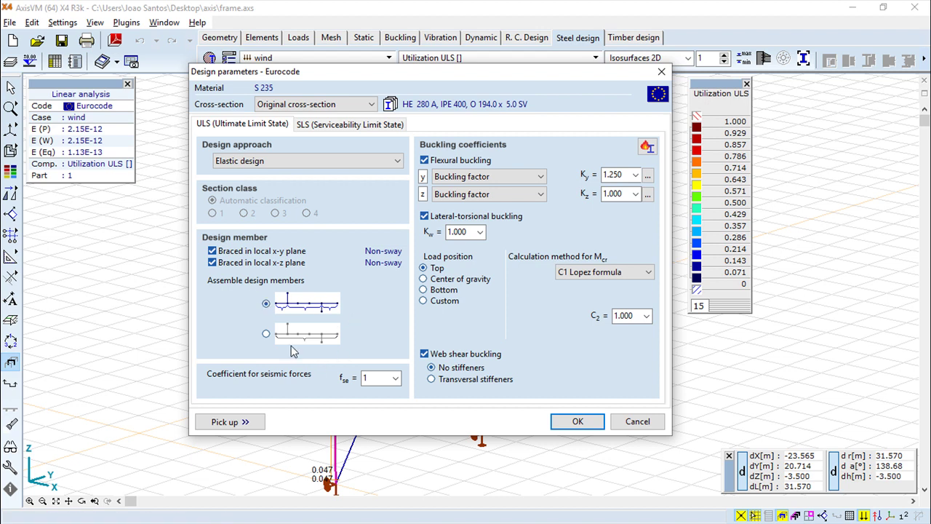
Check the member assembly and flexural buckling options, then apply the design parameters with the fire buckling coefficients shown.
{"action": "left_click", "coordinate": [265, 333]}
{"action": "left_click", "coordinate": [266, 304]}
{"action": "left_click", "coordinate": [367, 378]}
{"action": "left_click", "coordinate": [543, 176]}
{"action": "left_click", "coordinate": [546, 179]}
{"action": "left_click", "coordinate": [424, 160]}
{"action": "left_click", "coordinate": [427, 160]}
{"action": "left_click", "coordinate": [647, 147]}
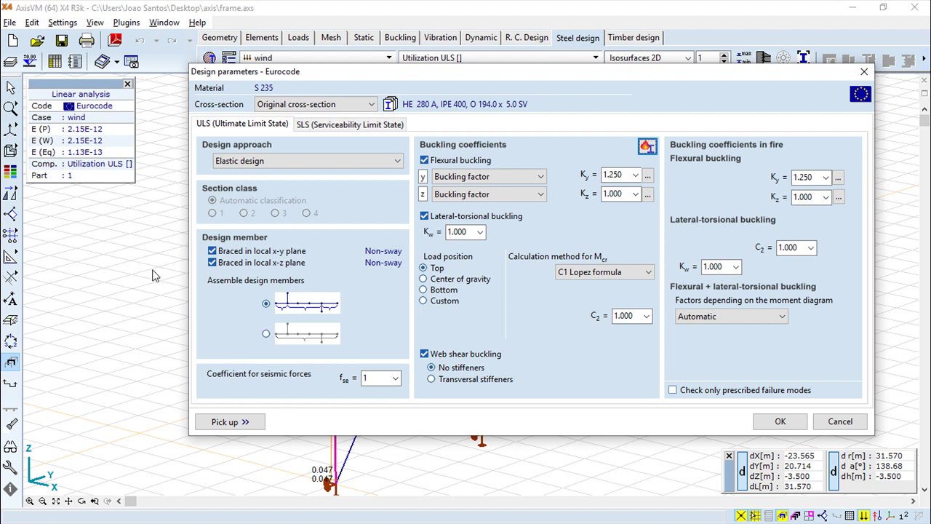
{"action": "left_click", "coordinate": [780, 422]}
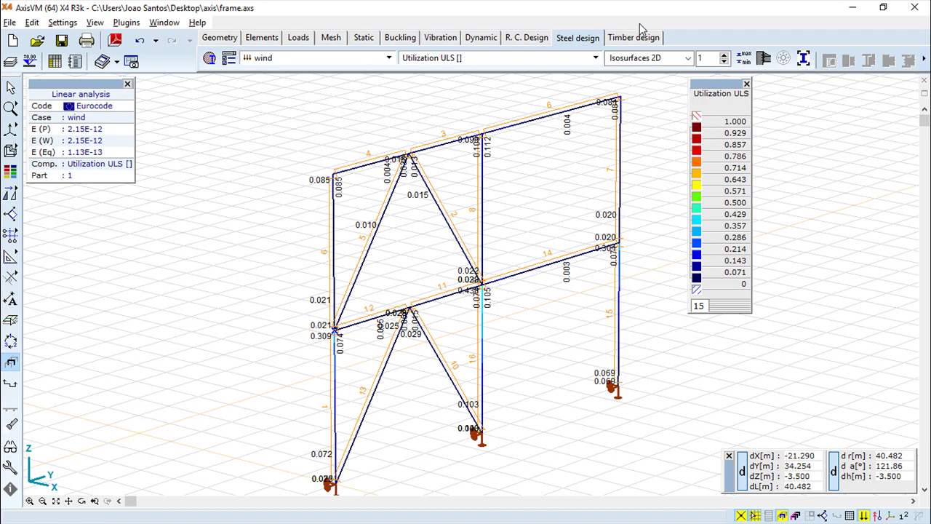
Try to design a joint for diagonal 2 and middle beam 14 at the central column.
{"action": "left_click", "coordinate": [763, 60]}
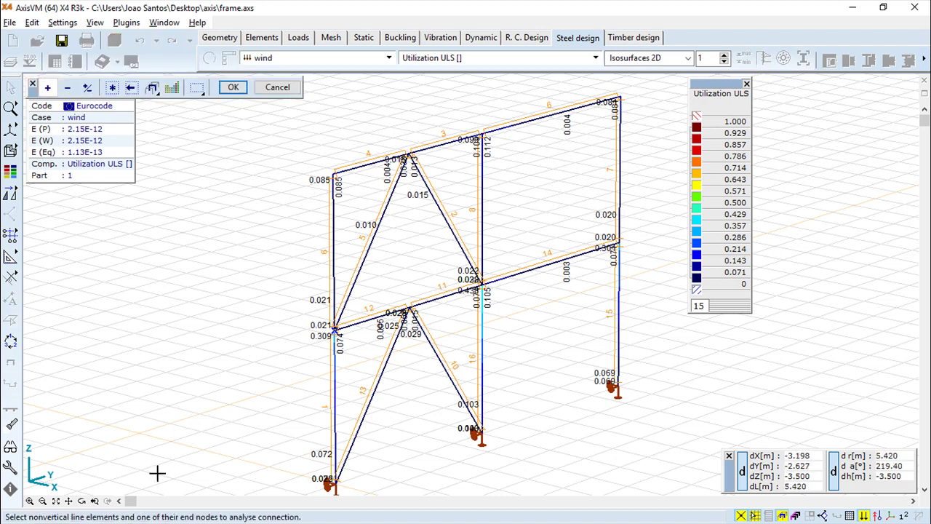
{"action": "left_click", "coordinate": [466, 256]}
{"action": "left_click", "coordinate": [512, 274]}
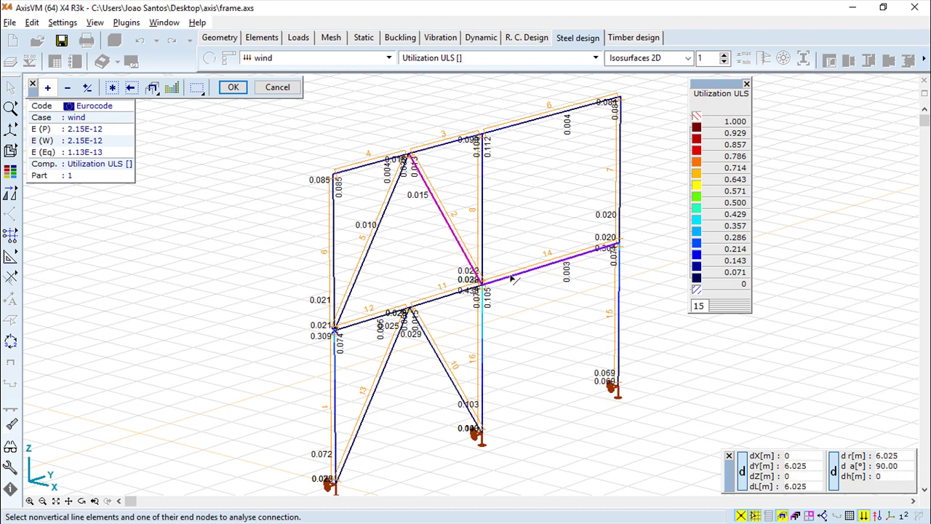
{"action": "left_click", "coordinate": [232, 88]}
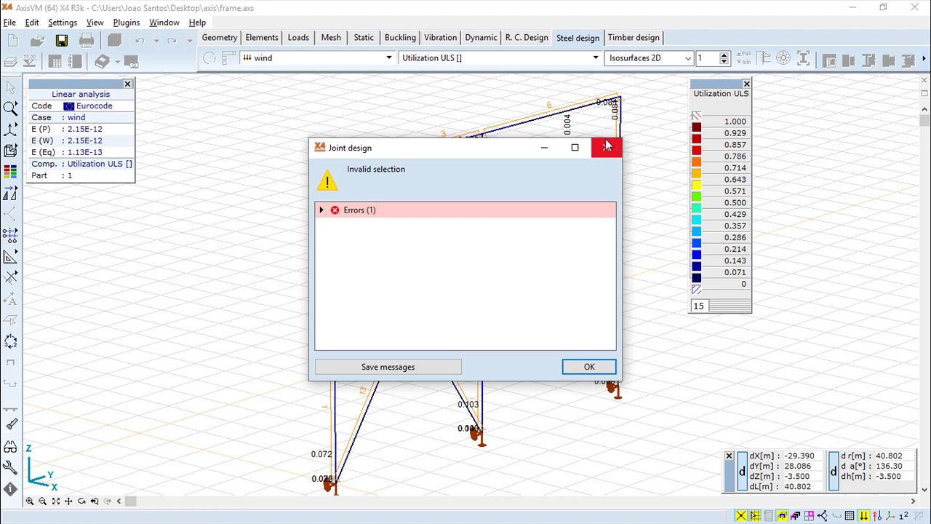
{"action": "left_click", "coordinate": [590, 368]}
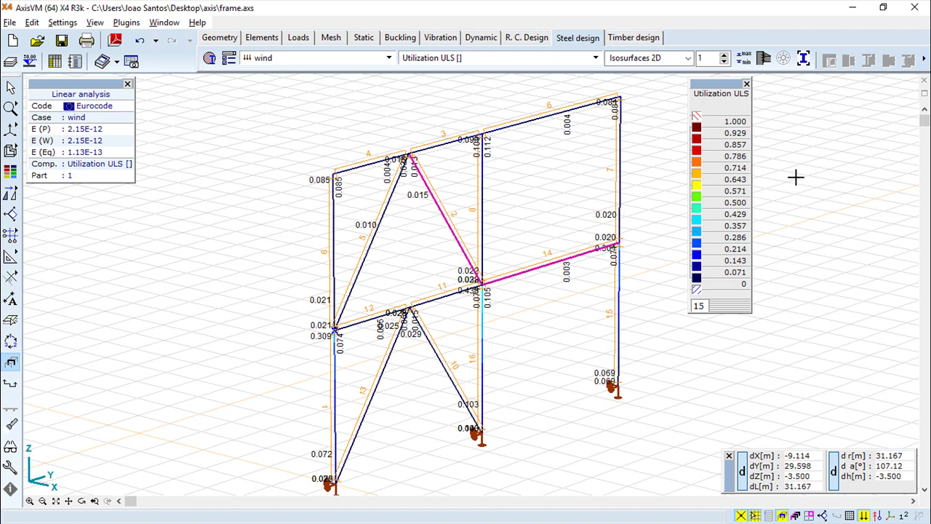
Close the colour legend and create cross-section optimization groups named "a" from diagonal 2, middle beam 14 and top beams 4 and 6.
{"action": "left_click", "coordinate": [747, 84]}
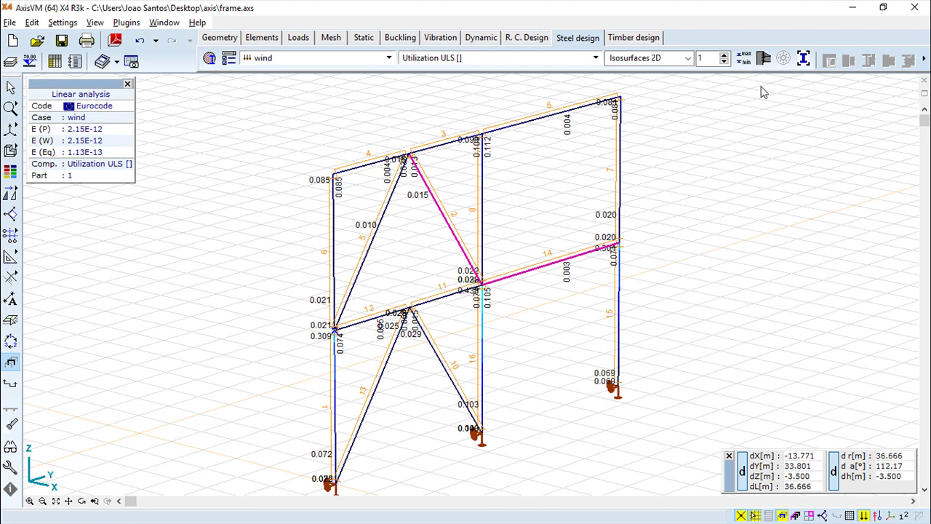
{"action": "left_click", "coordinate": [803, 60]}
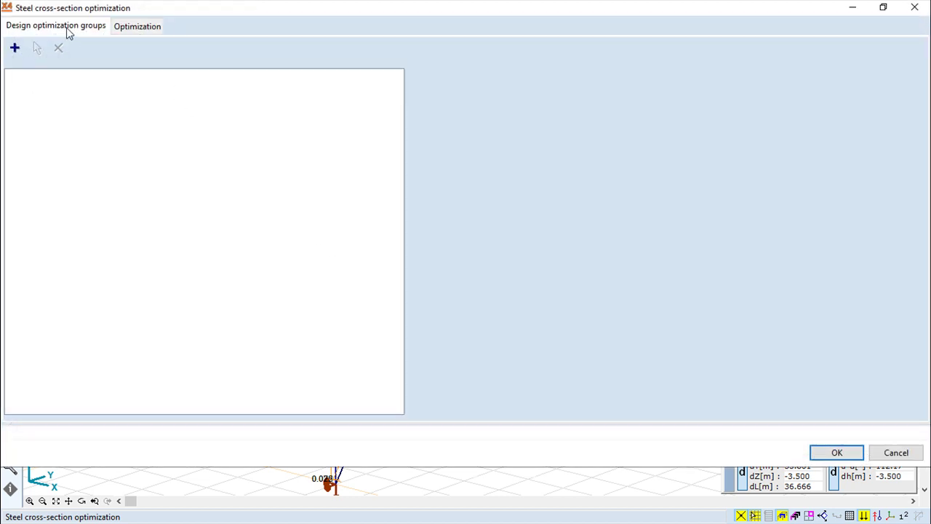
{"action": "left_click", "coordinate": [15, 48]}
{"action": "type", "text": "a"}
{"action": "left_click", "coordinate": [496, 305]}
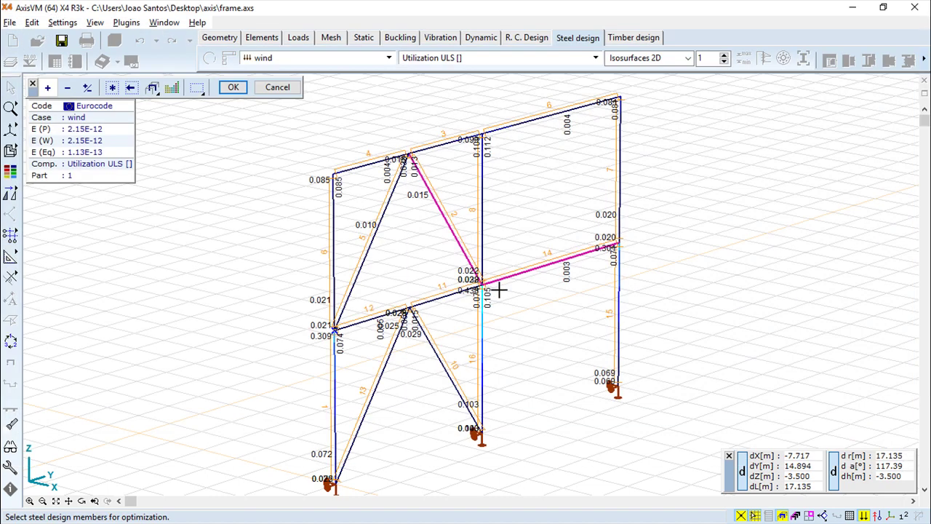
{"action": "left_click", "coordinate": [371, 163]}
{"action": "left_click", "coordinate": [516, 128]}
{"action": "left_click", "coordinate": [233, 87]}
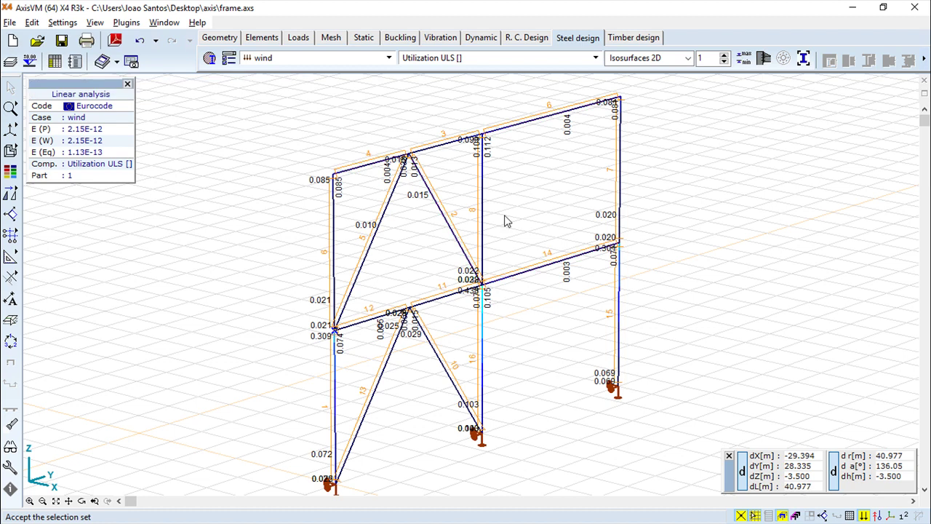
Set the objective of the IPE 400 optimization group a_02 to minimum width and browse the candidate I shapes and model cross-sections.
{"action": "left_click", "coordinate": [61, 89]}
{"action": "left_click", "coordinate": [57, 75]}
{"action": "left_click", "coordinate": [61, 88]}
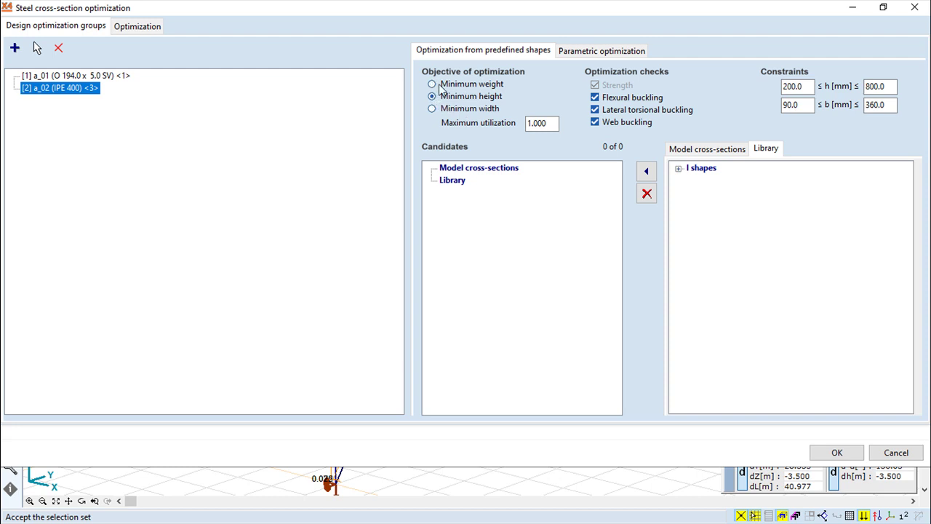
{"action": "left_click", "coordinate": [432, 109]}
{"action": "left_click", "coordinate": [450, 182]}
{"action": "left_click", "coordinate": [677, 168]}
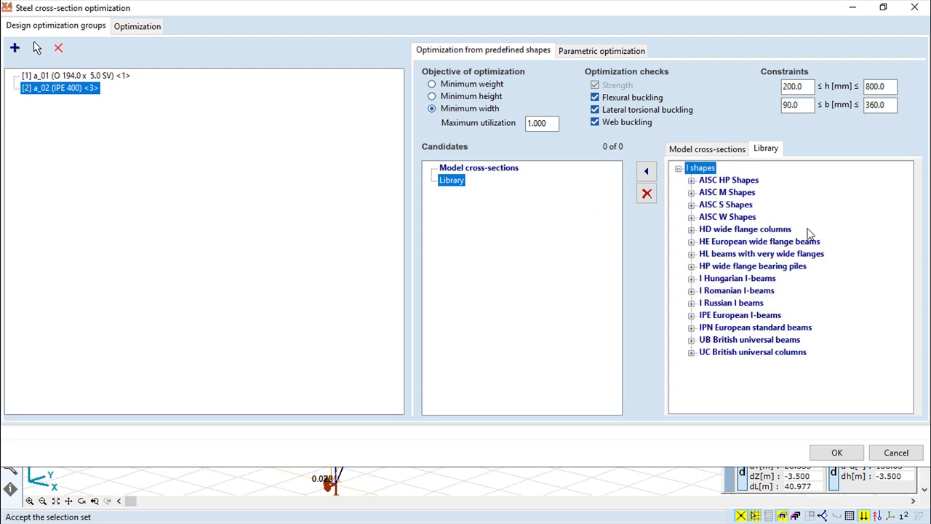
{"action": "left_click", "coordinate": [695, 151]}
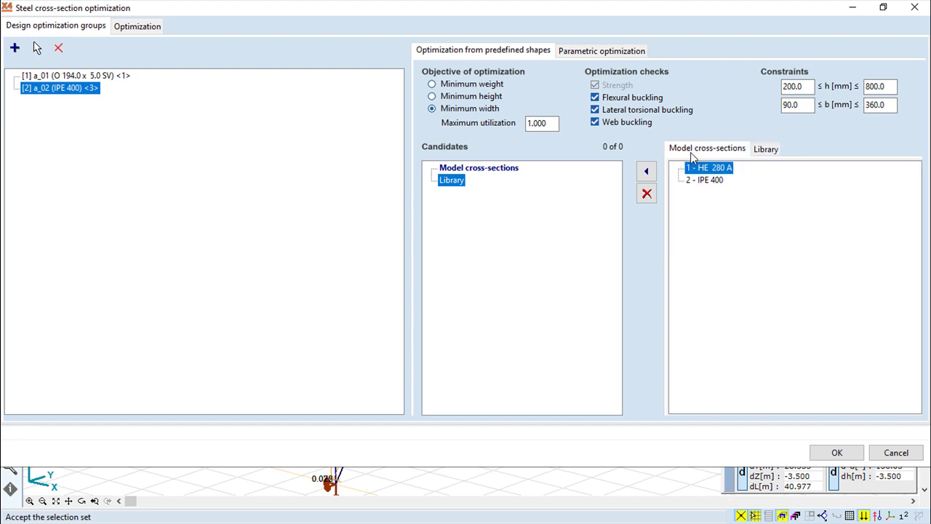
Check the optimization table for both groups under the wind case and accept the optimization settings.
{"action": "left_click", "coordinate": [135, 28]}
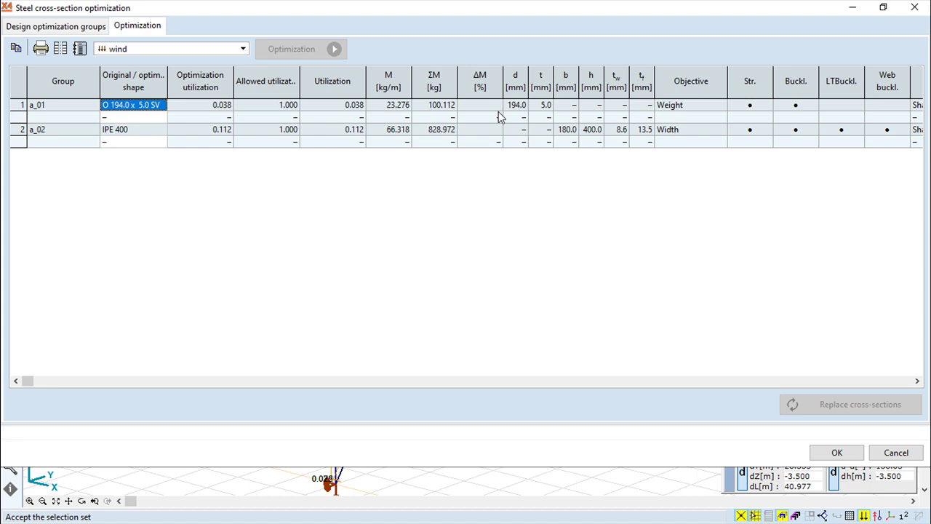
{"action": "left_click", "coordinate": [133, 129]}
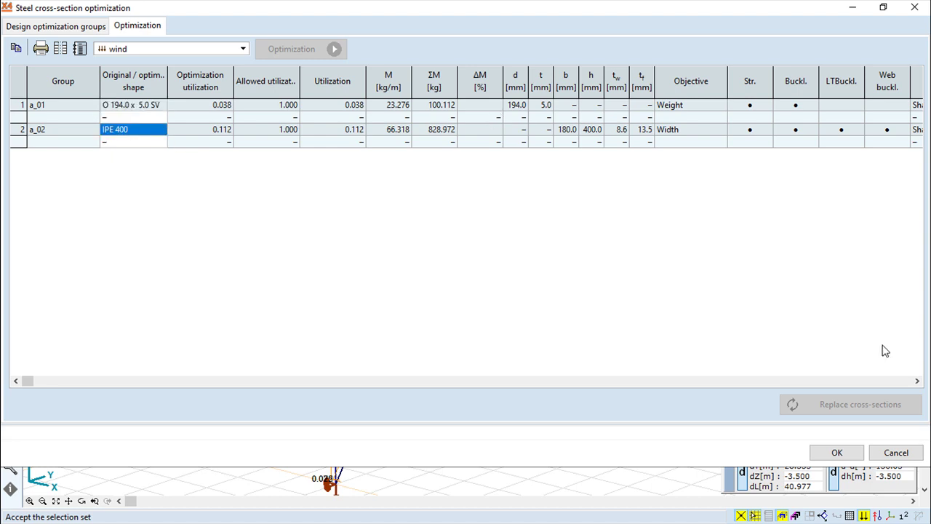
{"action": "left_click", "coordinate": [837, 453]}
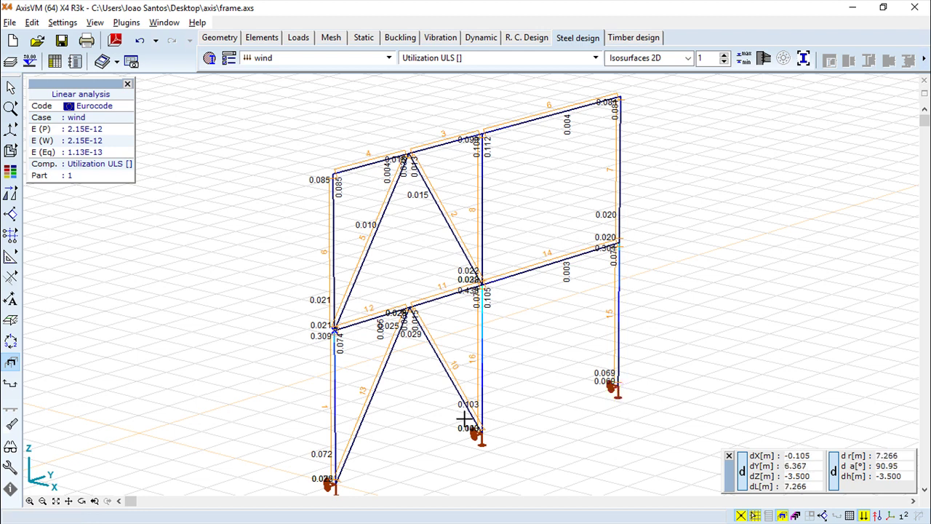
{"action": "left_click", "coordinate": [79, 501]}
{"action": "left_click_drag", "start_coordinate": [703, 369], "coordinate": [568, 309]}
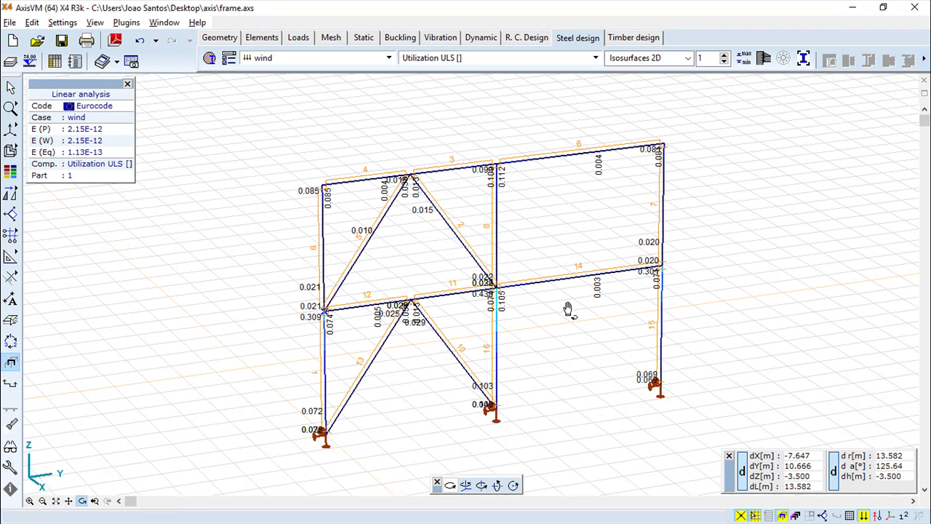
{"action": "left_click_drag", "start_coordinate": [566, 308], "coordinate": [560, 293]}
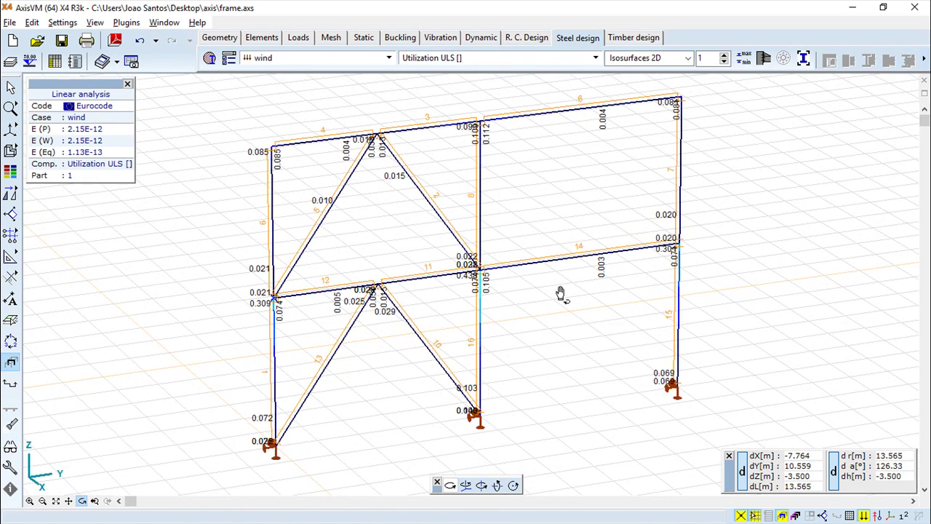